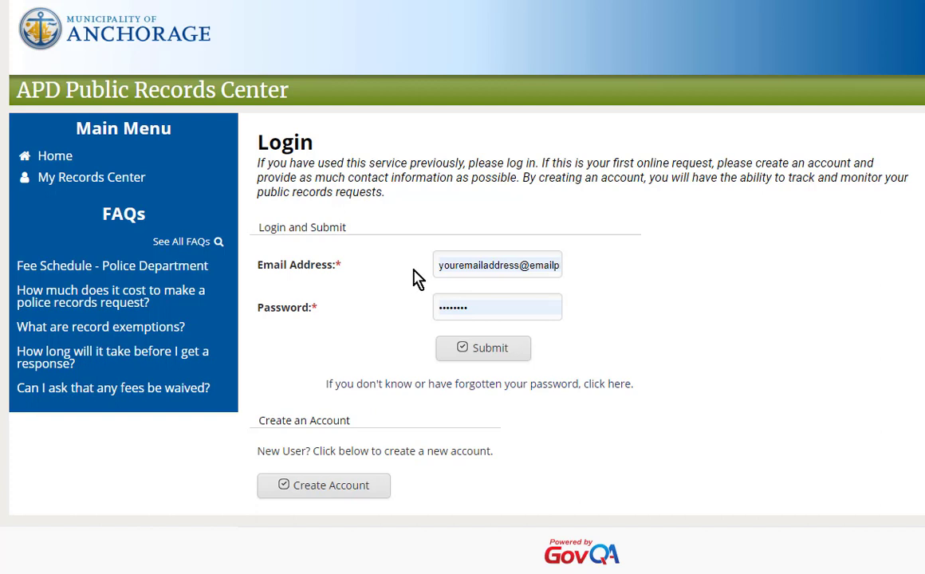
Step: Sign in to the APD Public Records Center with the account email and password
click(441, 352)
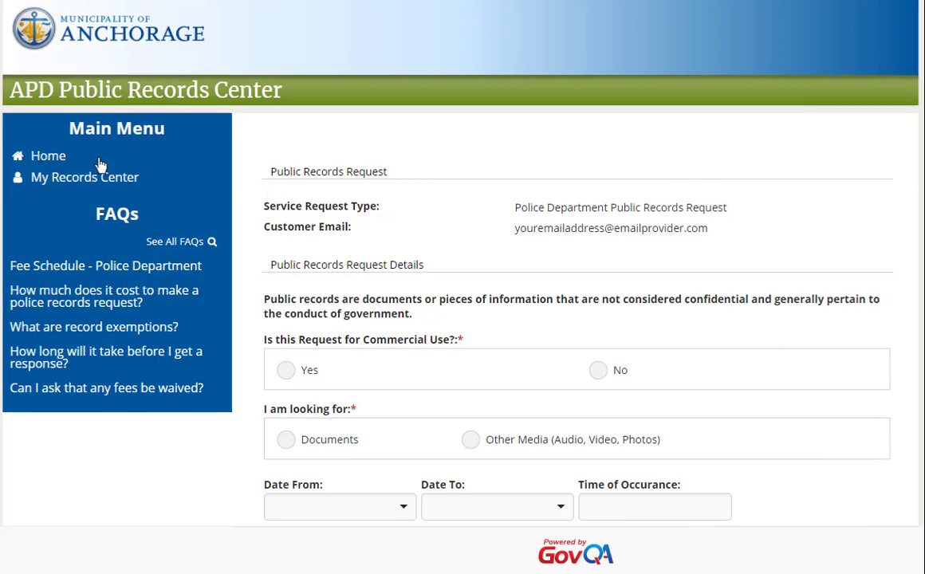
click(62, 162)
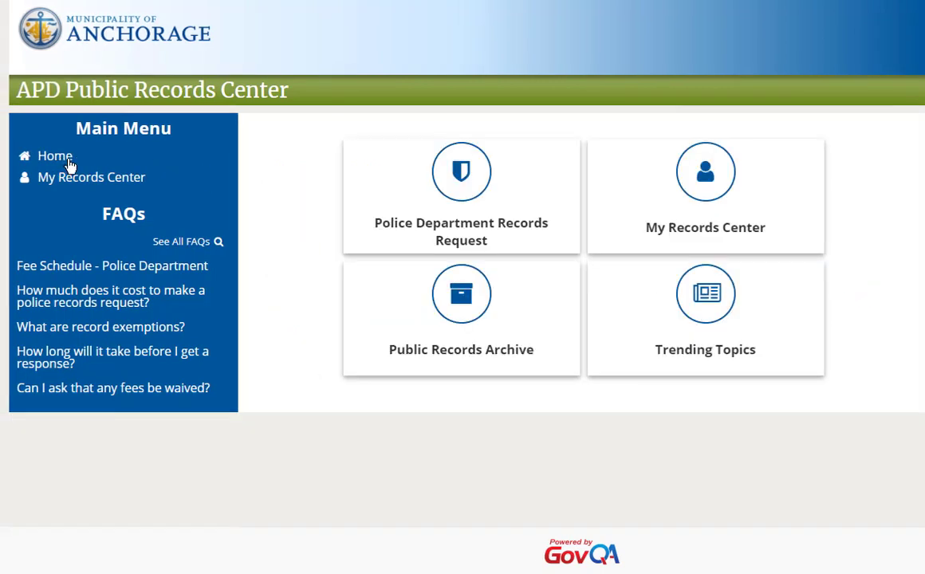
click(365, 194)
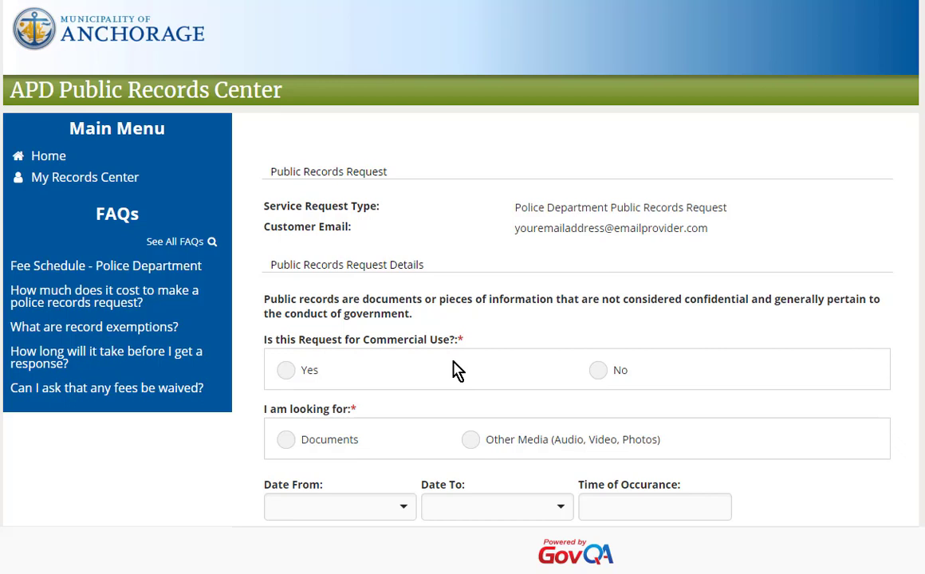
Step: Mark the request as non-commercial, for Documents, with Collision/Accident Report as the record type
click(595, 371)
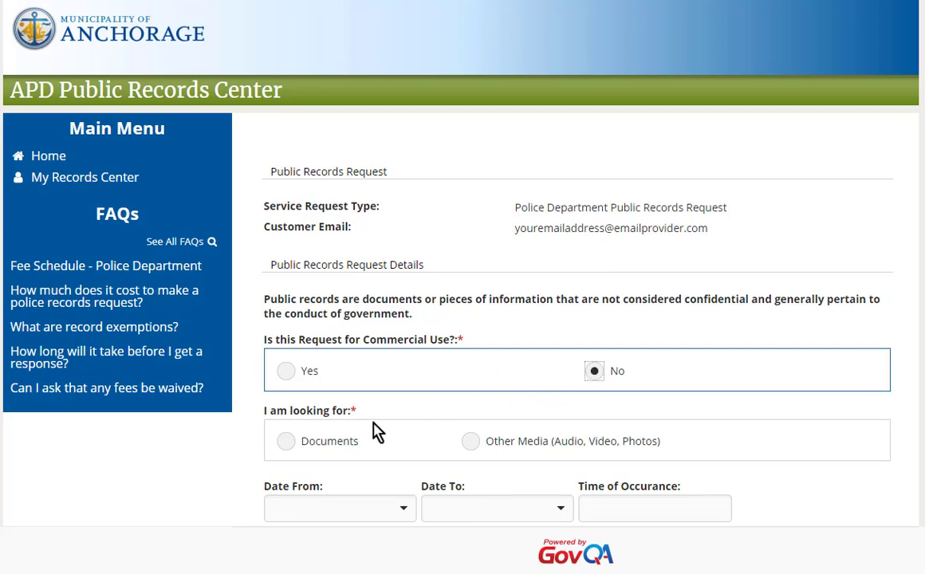
click(289, 441)
scroll(292, 450, down, 1)
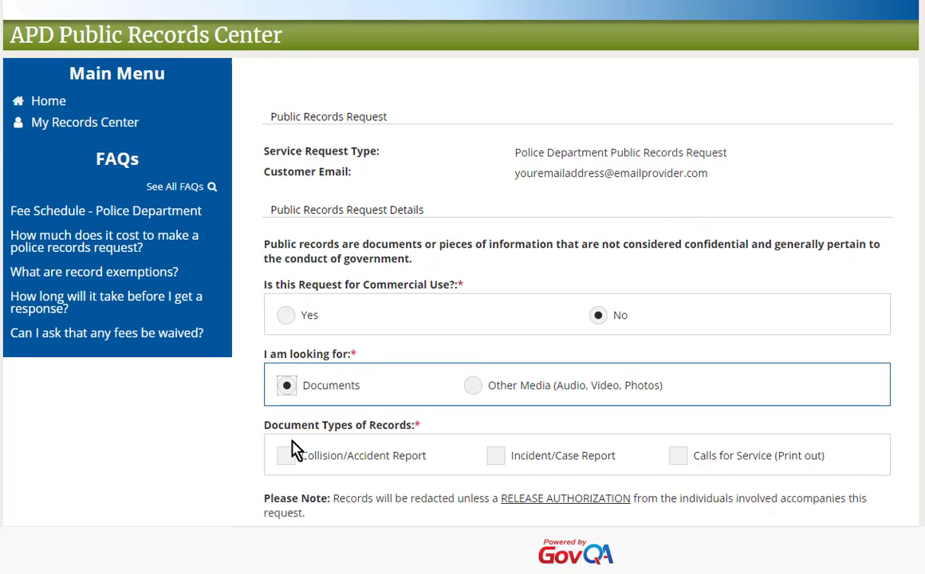
click(287, 437)
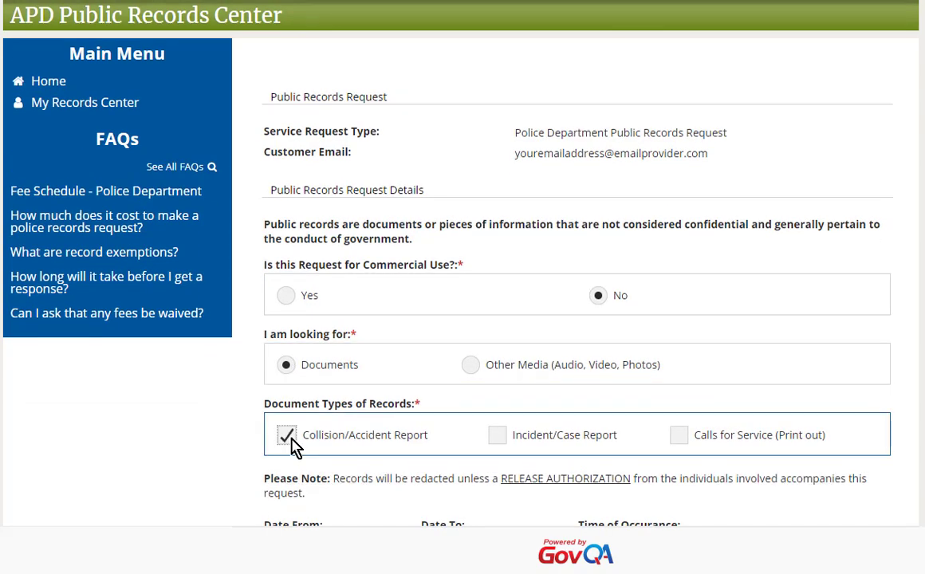
scroll(292, 446, down, 2)
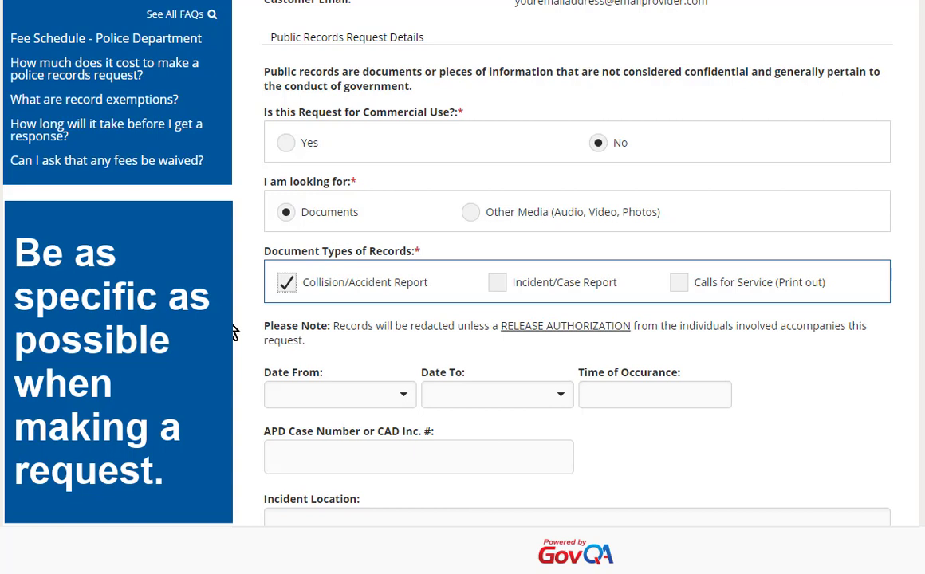
Step: Set both Date From and Date To to September 2, 2020
scroll(233, 333, down, 1)
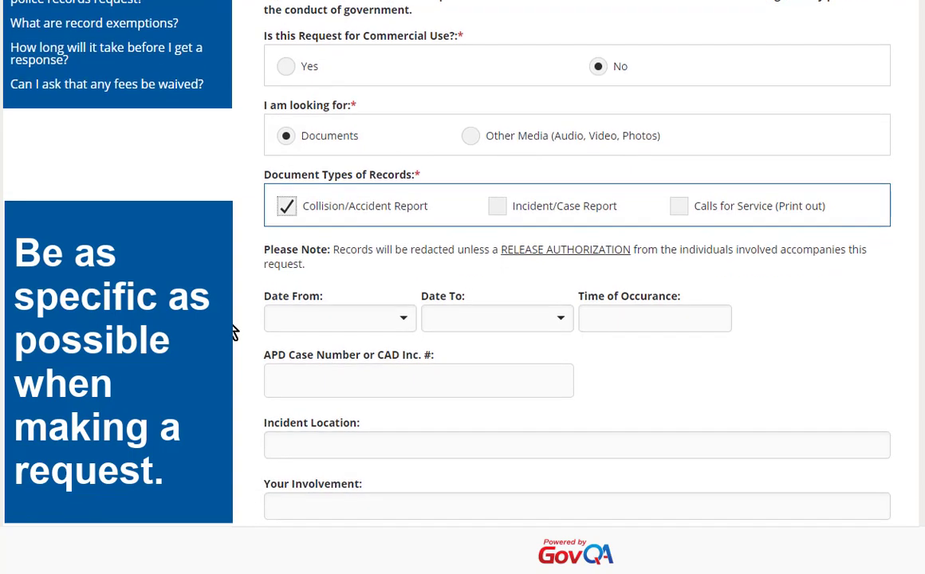
click(403, 316)
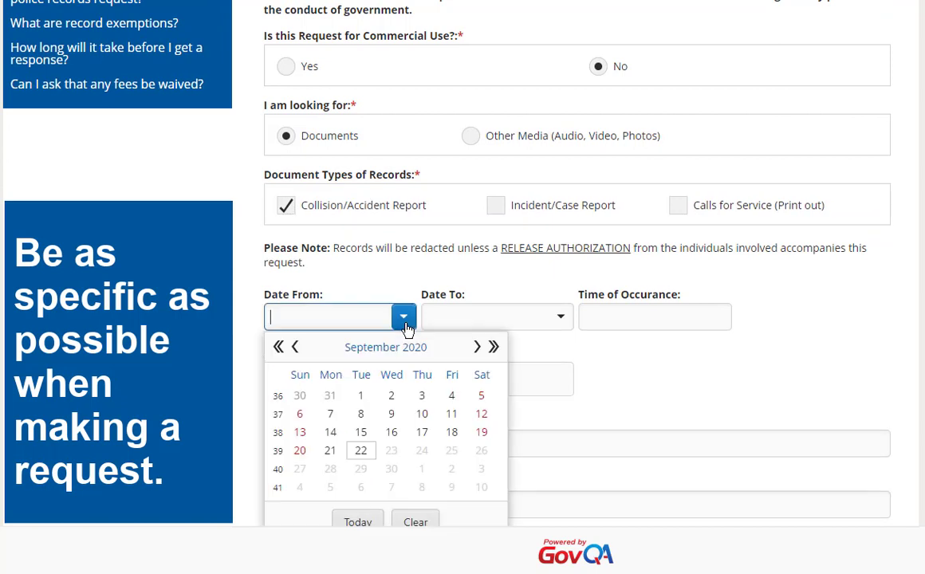
click(392, 398)
click(561, 317)
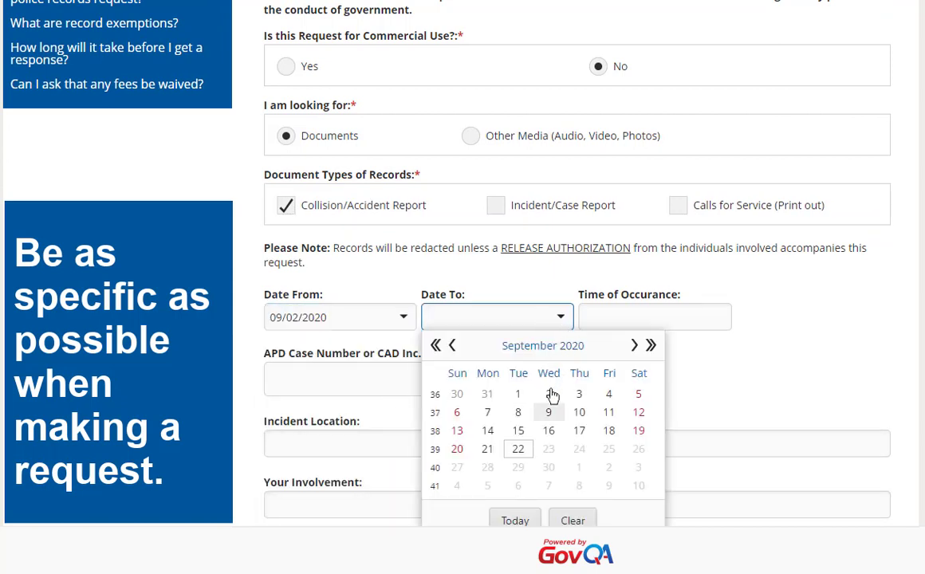
click(550, 396)
Step: Enter the APD case number, incident location 'Tudor / Elmore' and involvement 'Driver'
click(422, 385)
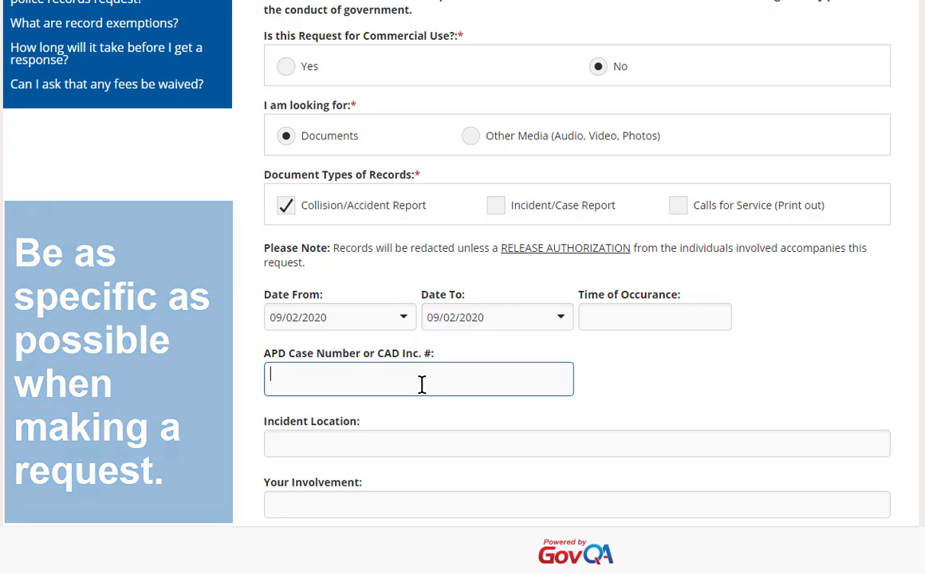
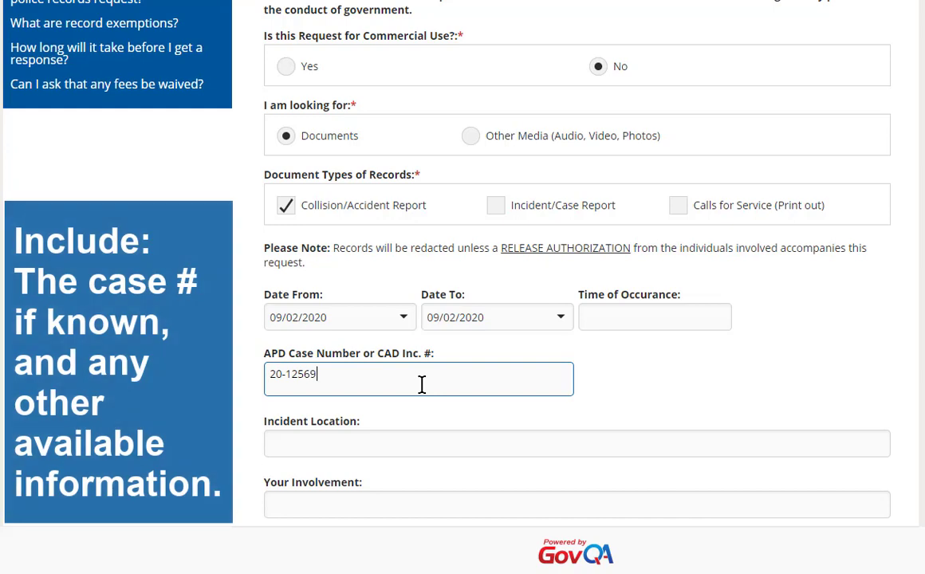
key(Tab)
text(Tud)
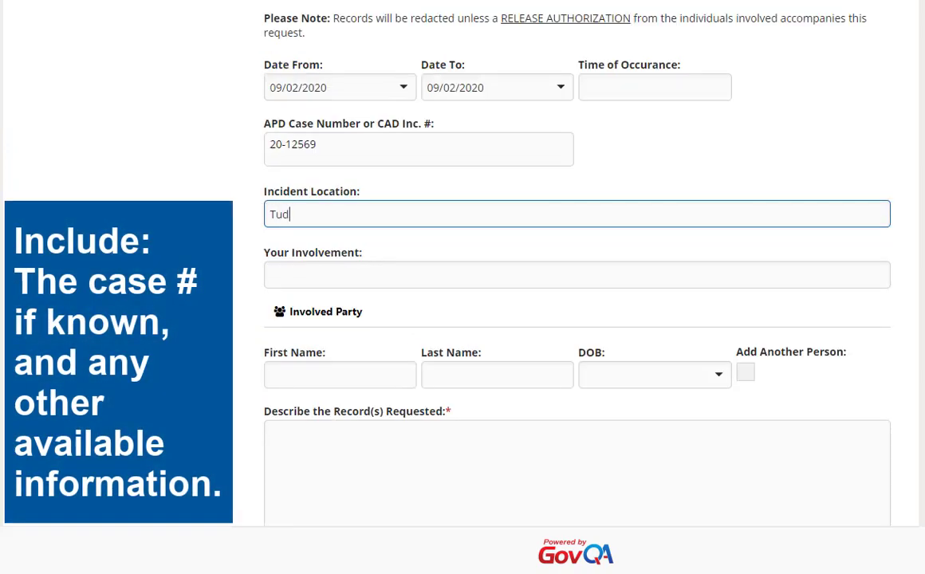
text(or / Elmore)
click(287, 272)
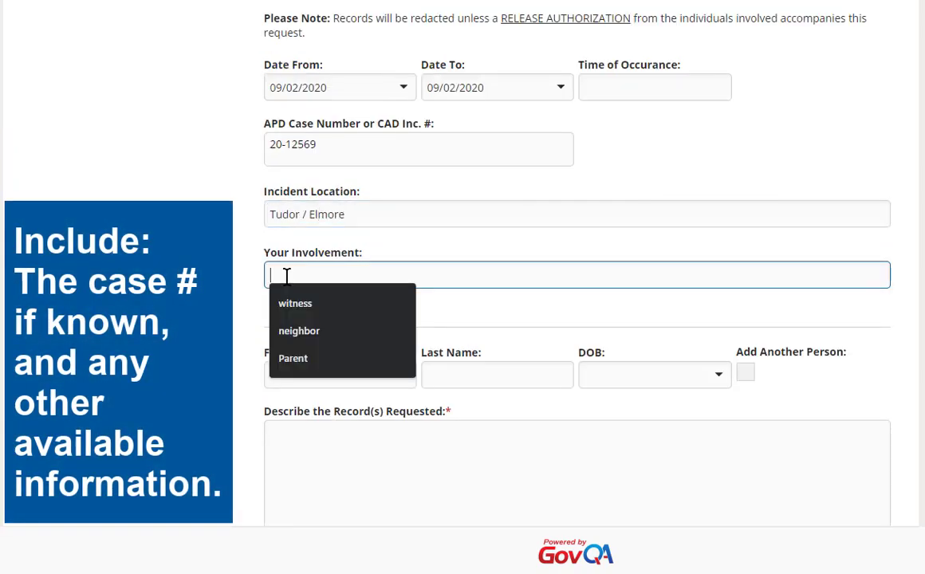
text(Driver)
Step: Fill in the involved party's first name, last name and date of birth
click(312, 377)
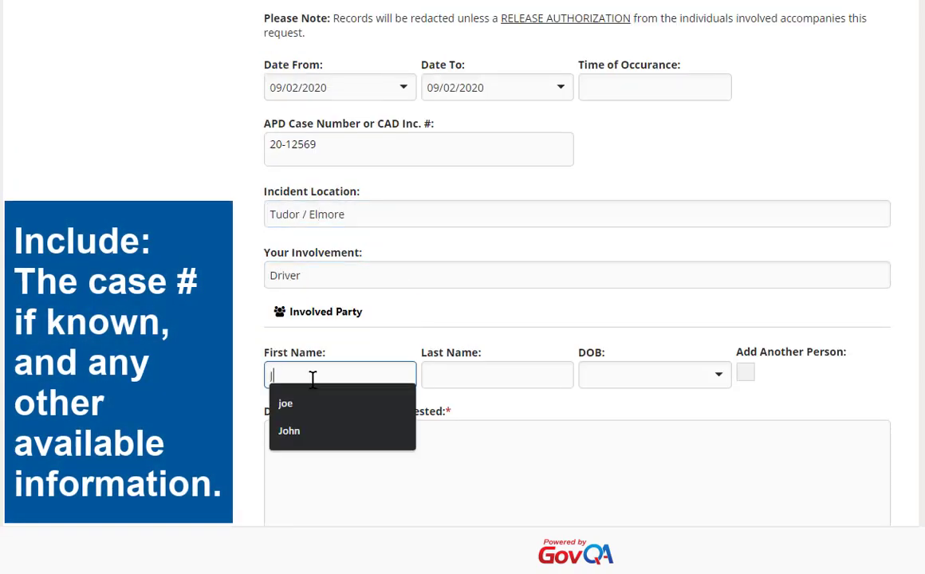
text(Jane)
key(Tab)
text(Doe)
key(Tab)
text(9/9/1999)
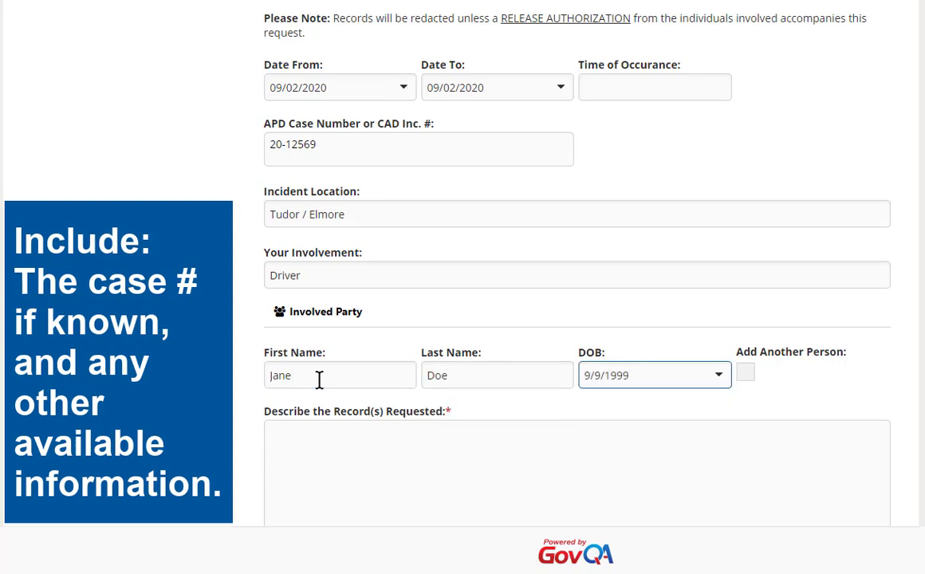
click(343, 452)
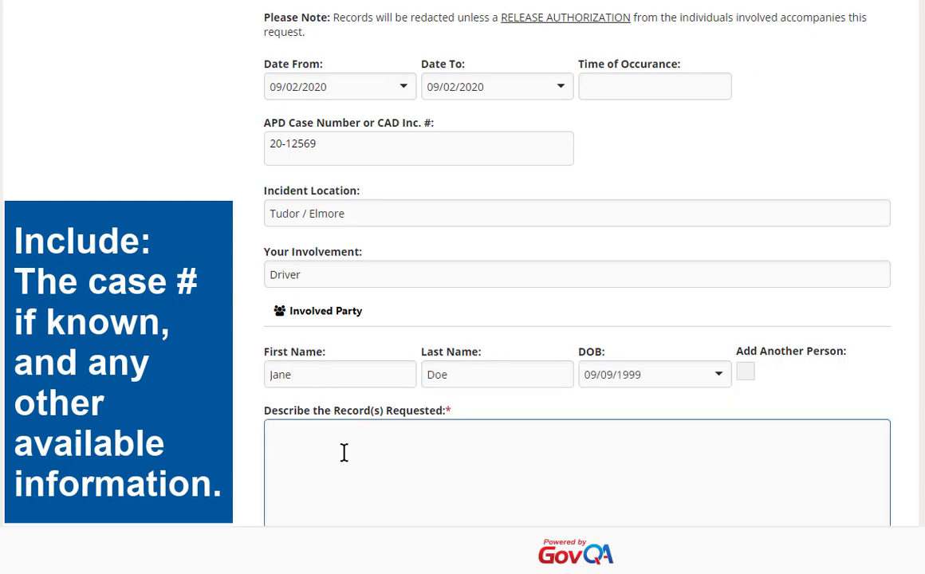
Step: Paste the description saying the requester was in an accident and needs the report for insurance
text(I was involved in an accident  & I need this report for my insurance.)
scroll(343, 452, down, 2)
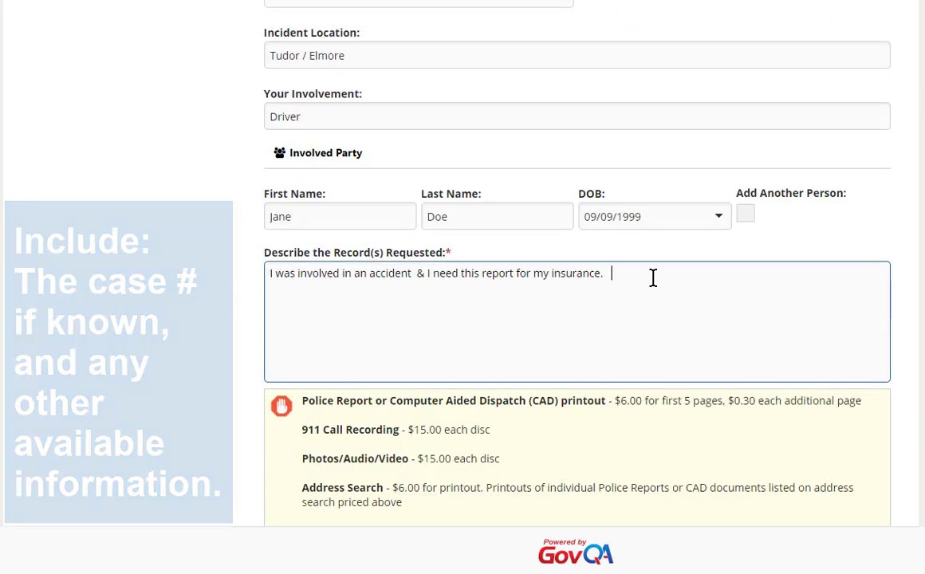
scroll(652, 284, down, 5)
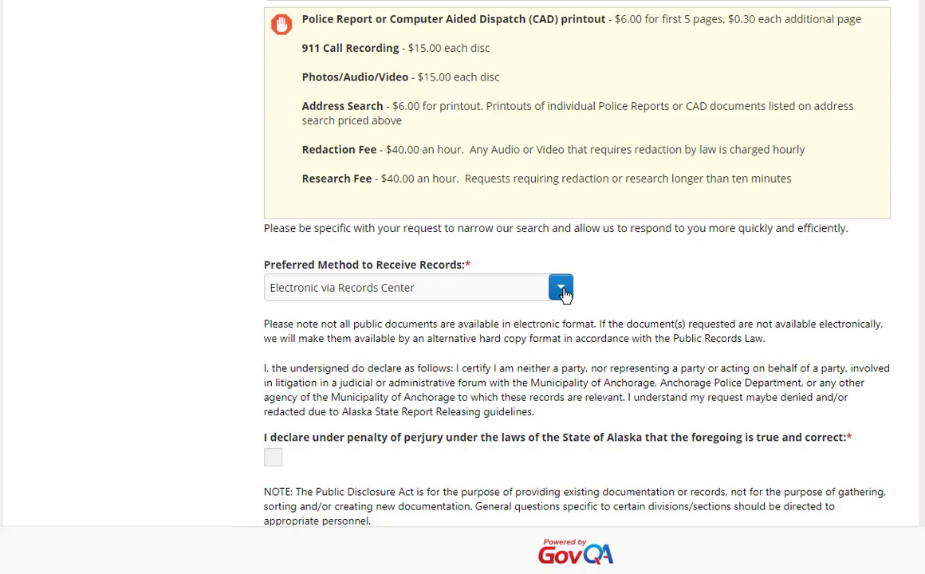
click(561, 289)
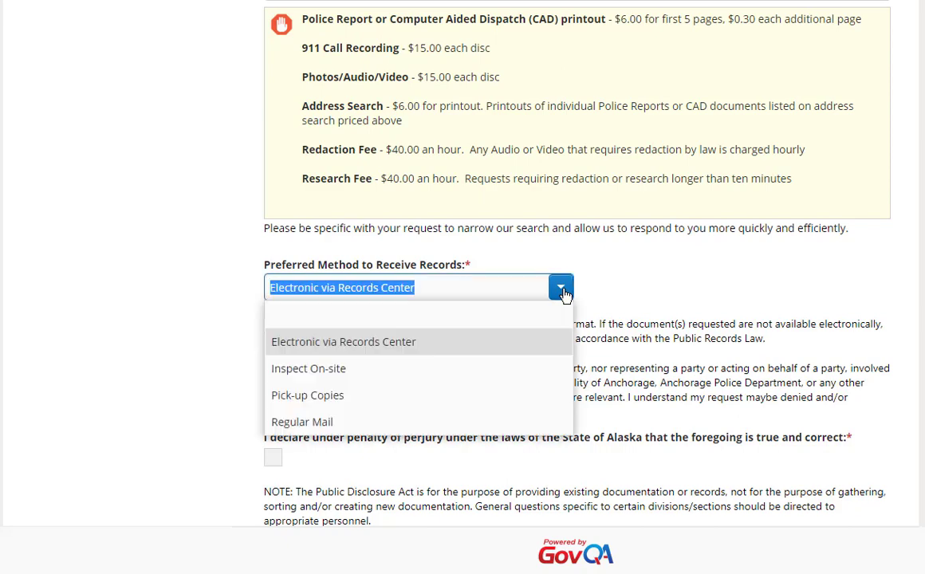
click(563, 294)
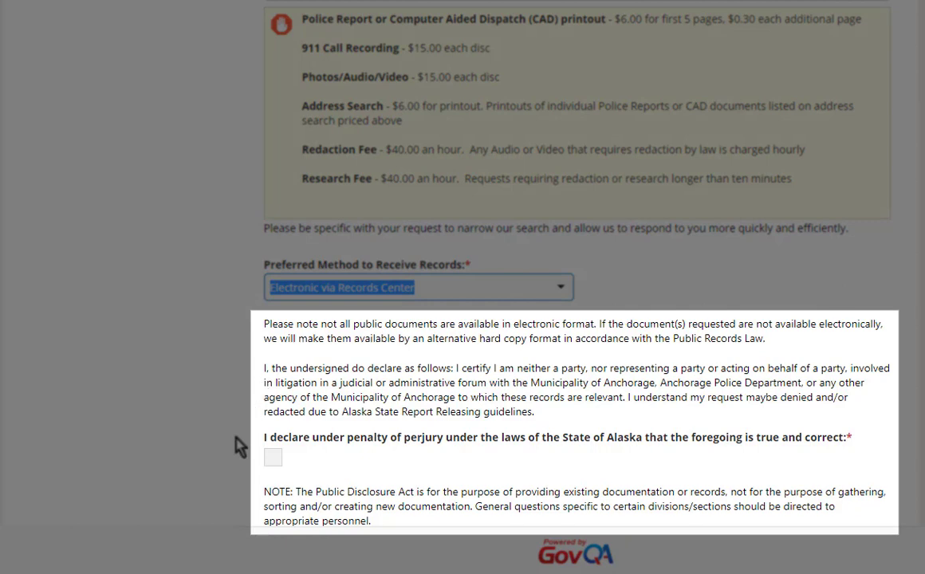
Step: Certify the perjury declaration and enter the CAPTCHA code shown on the form
click(274, 459)
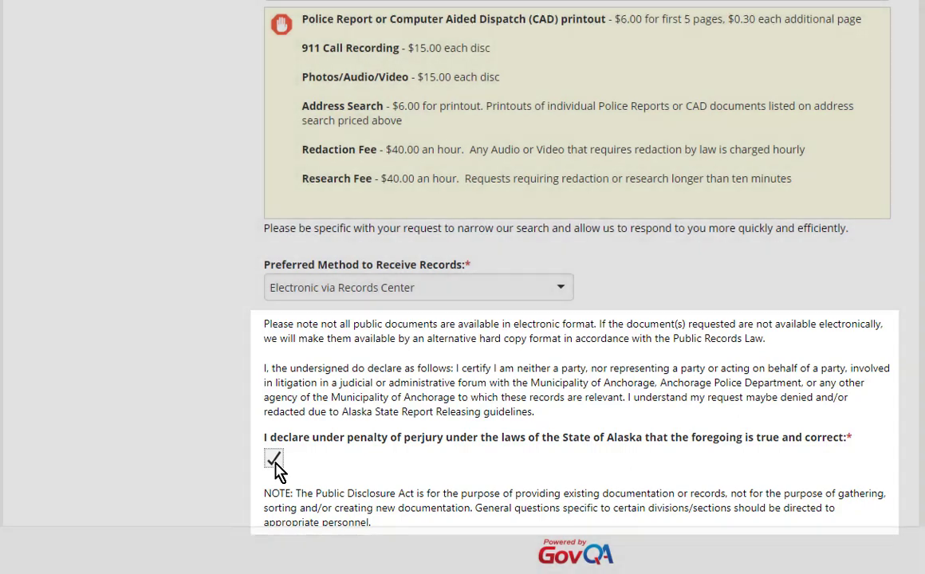
scroll(275, 471, down, 2)
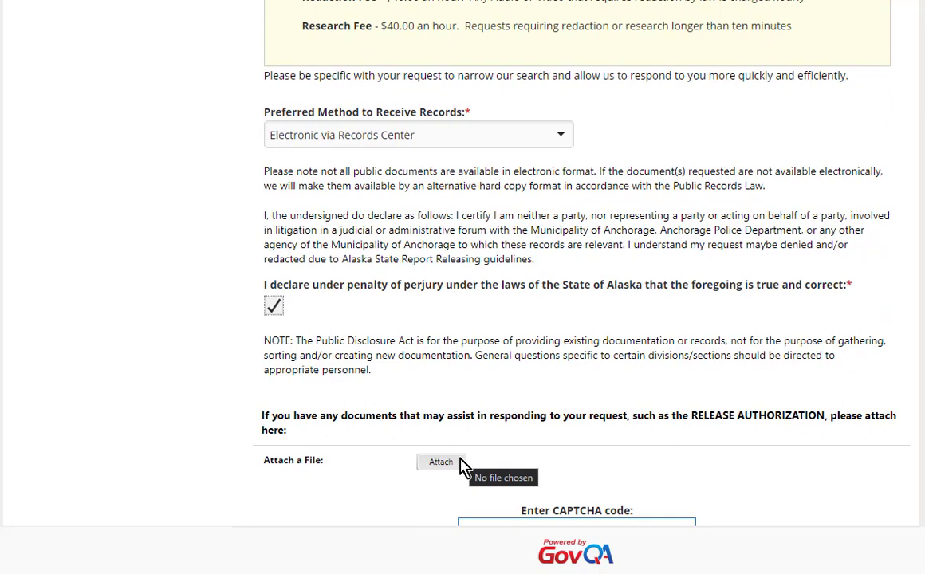
scroll(463, 466, down, 3)
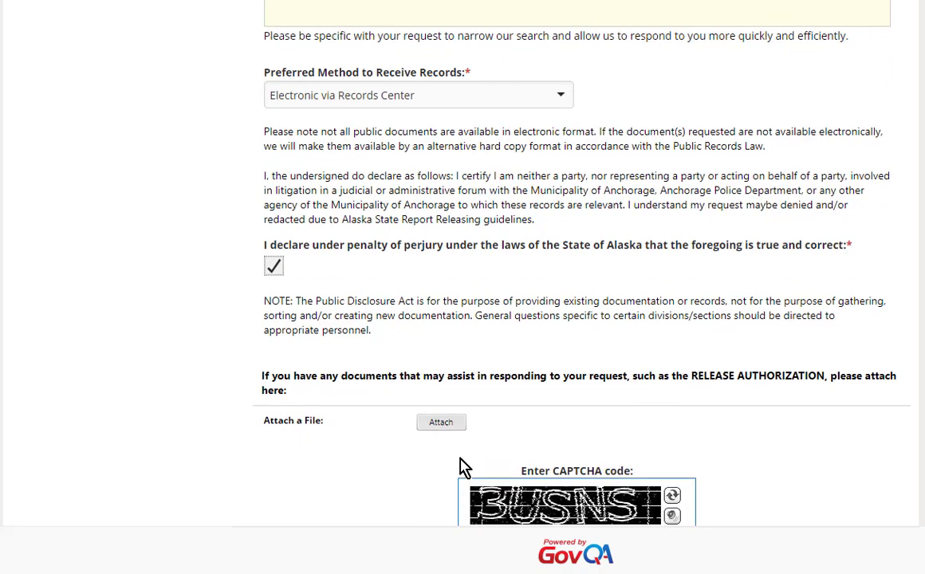
click(497, 448)
text(3usns)
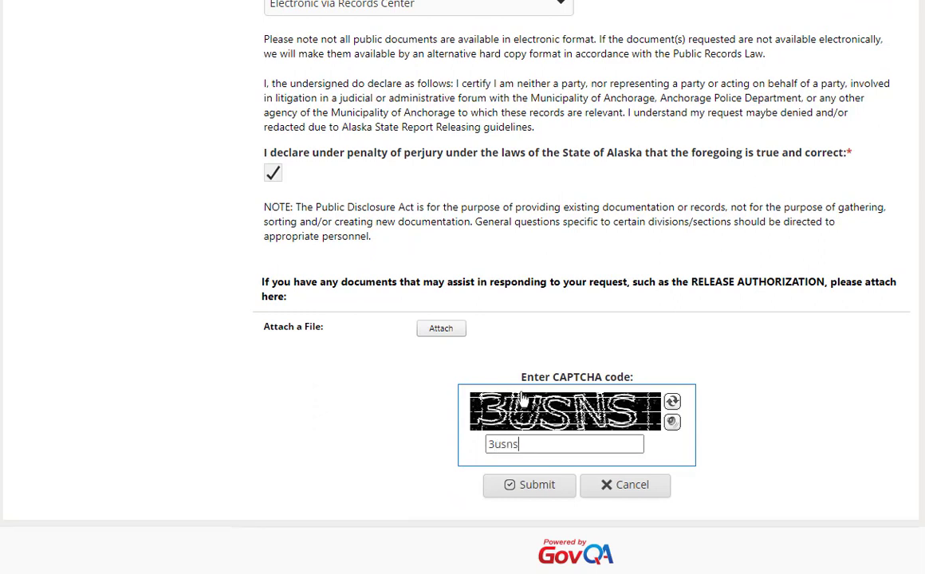
Step: Submit the request, note its reference number, and go to My Records Center
click(560, 472)
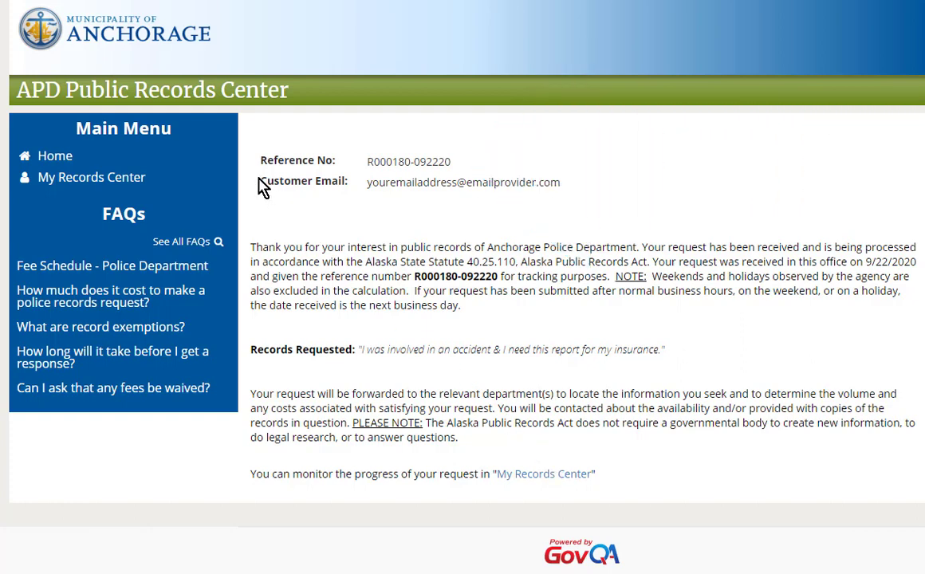
click(134, 178)
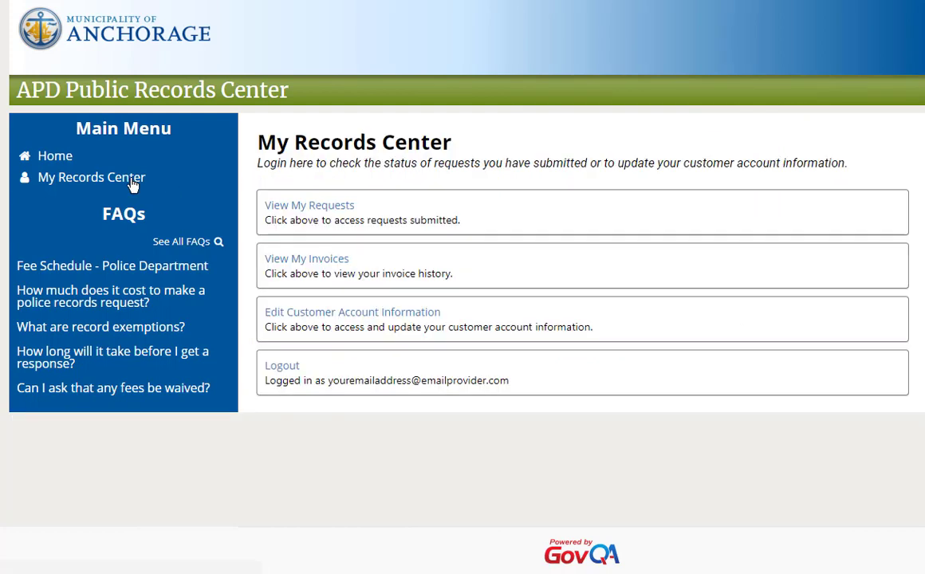